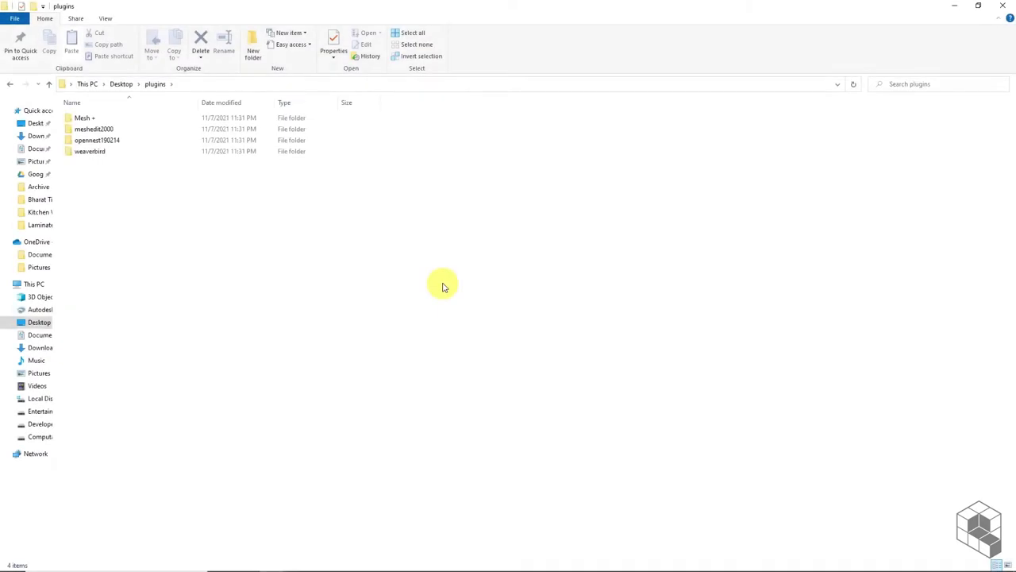
- Open wb-0.9.0.1-yak-and-mac-install-def from the weaverbird folder in Grasshopper
double_click(97, 151)
double_click(101, 119)
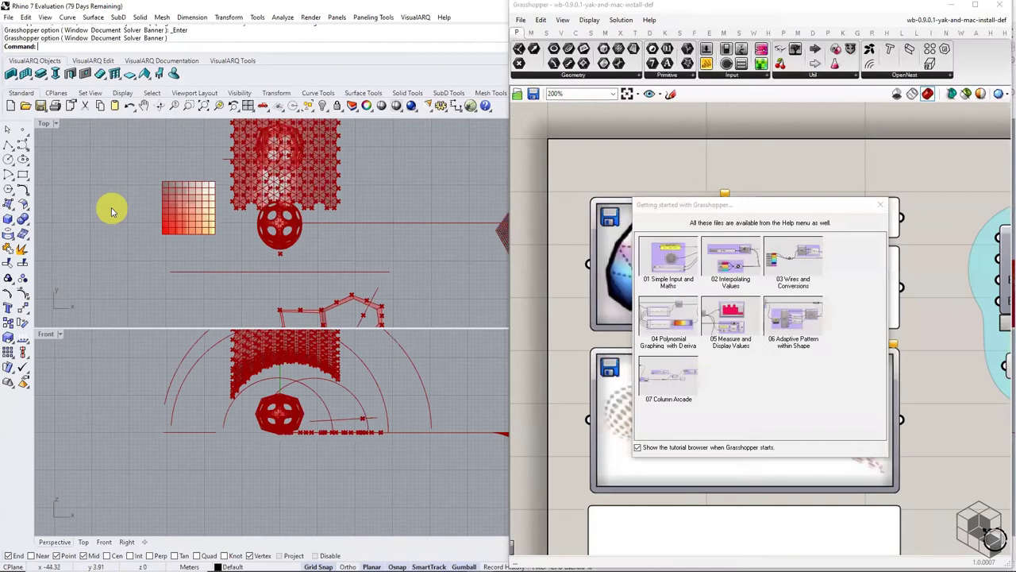
- Dismiss Getting Started, check the Weaverbird W tab, then close the install file and File Explorer
click(879, 209)
scroll(928, 249, down, 5)
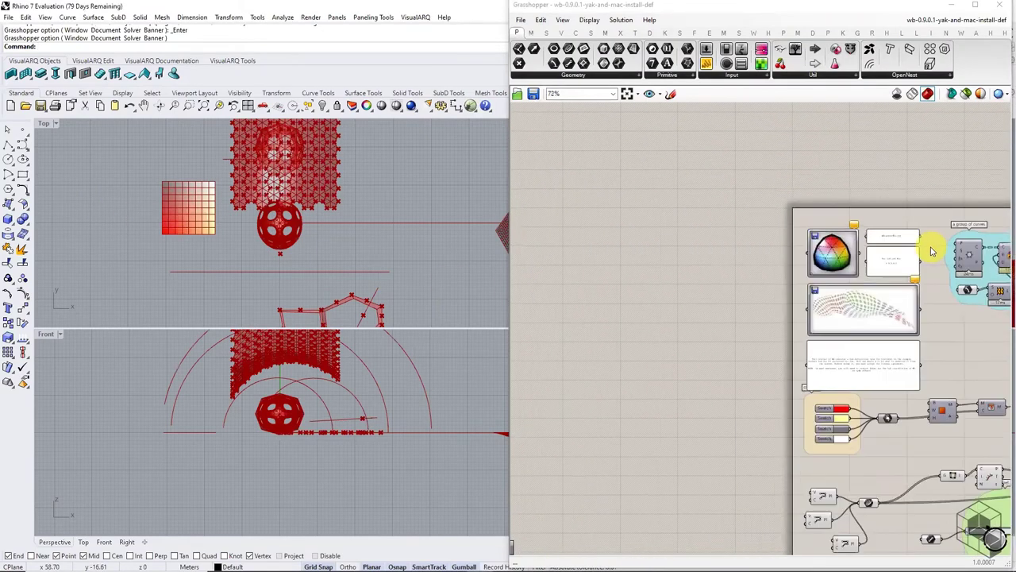
right_drag(848, 284, 687, 263)
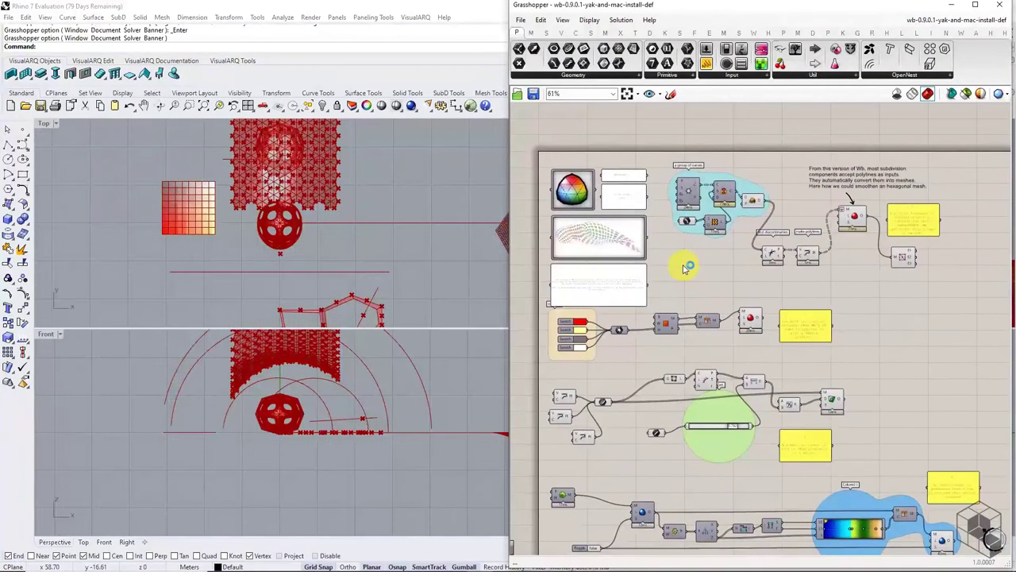
click(755, 35)
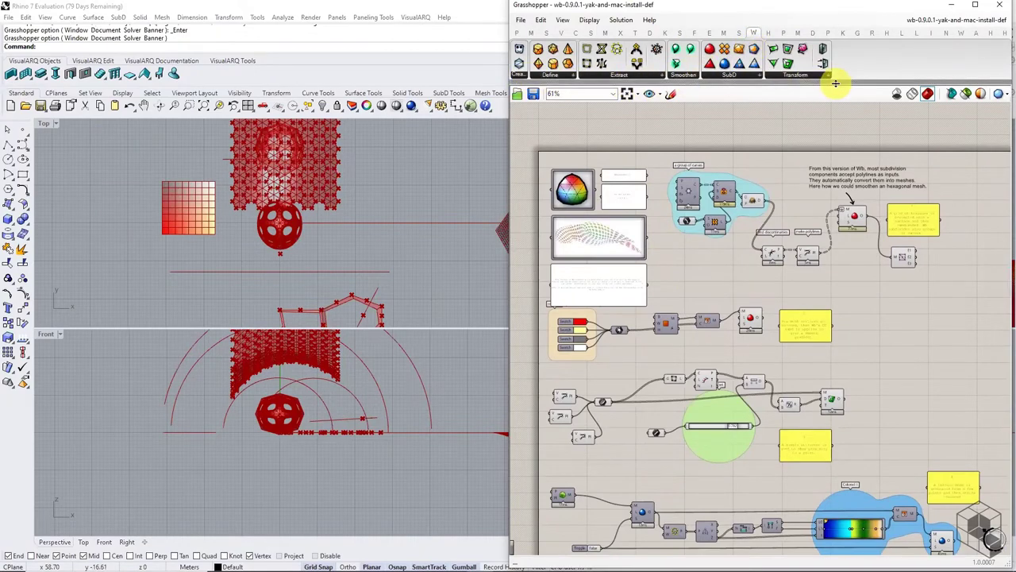
click(1000, 5)
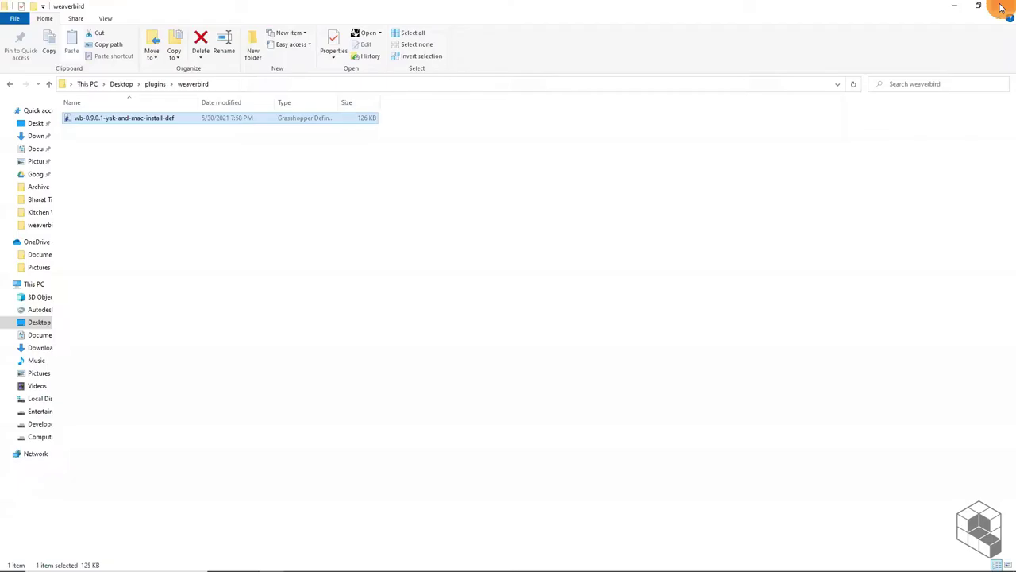
click(1002, 6)
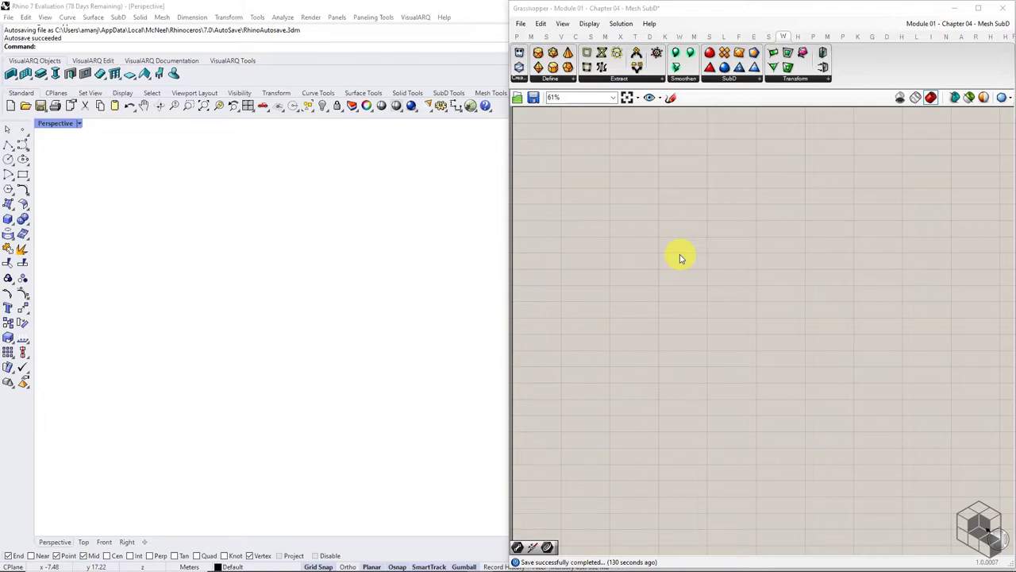
- Browse Weaverbird's Define, Extract, Transform and SubD component dropdowns
click(567, 82)
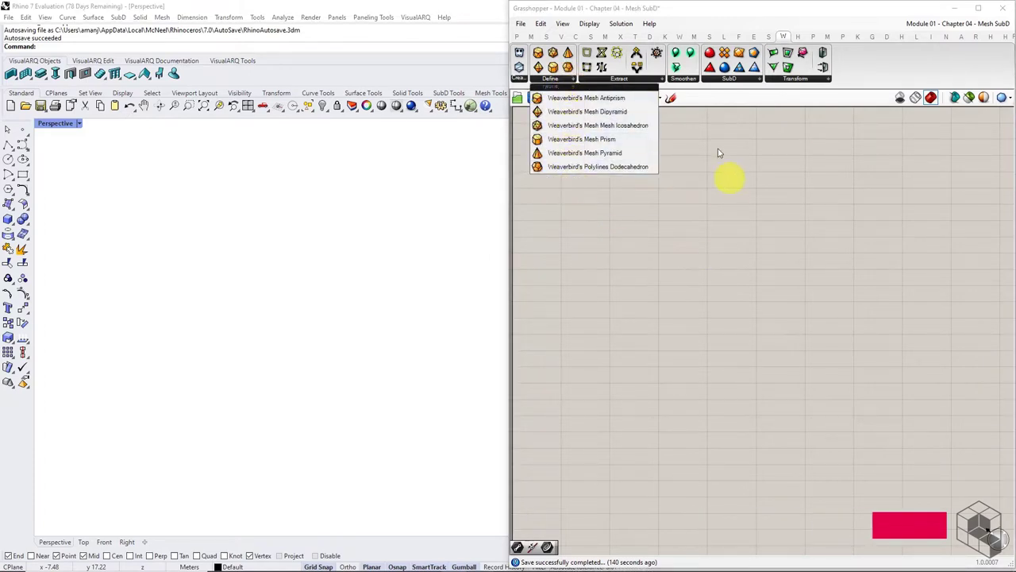
click(647, 80)
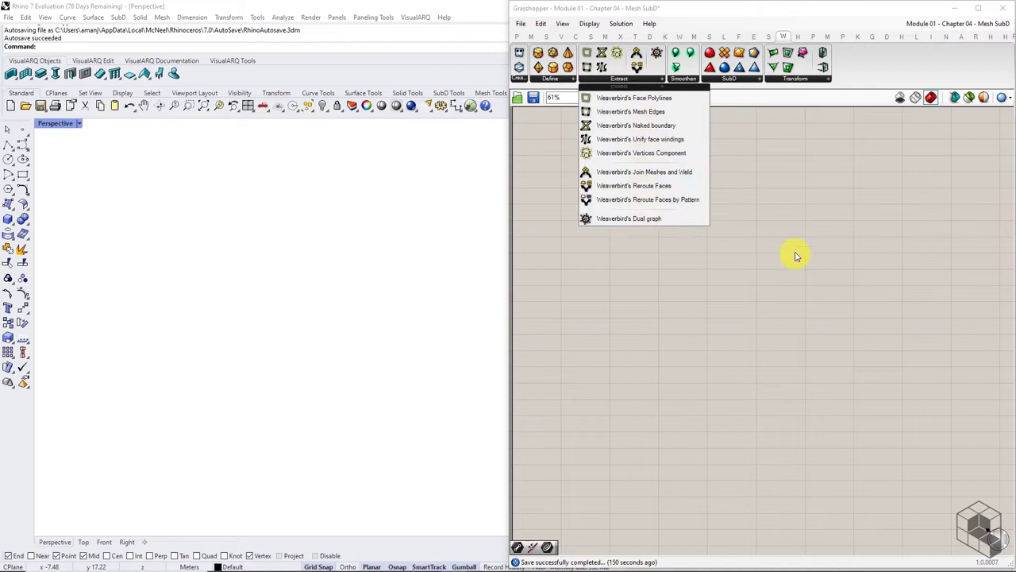
click(798, 79)
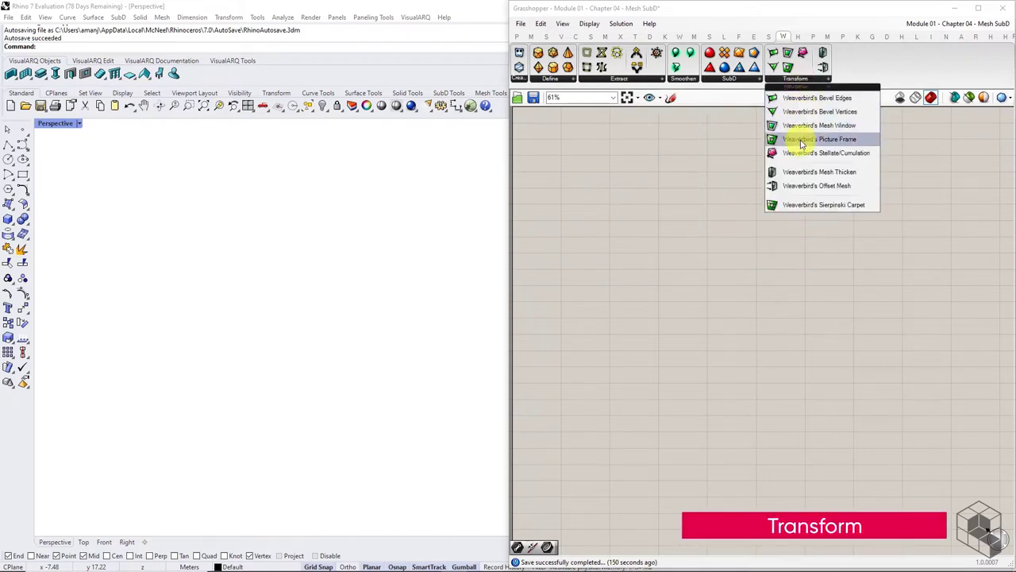
click(729, 79)
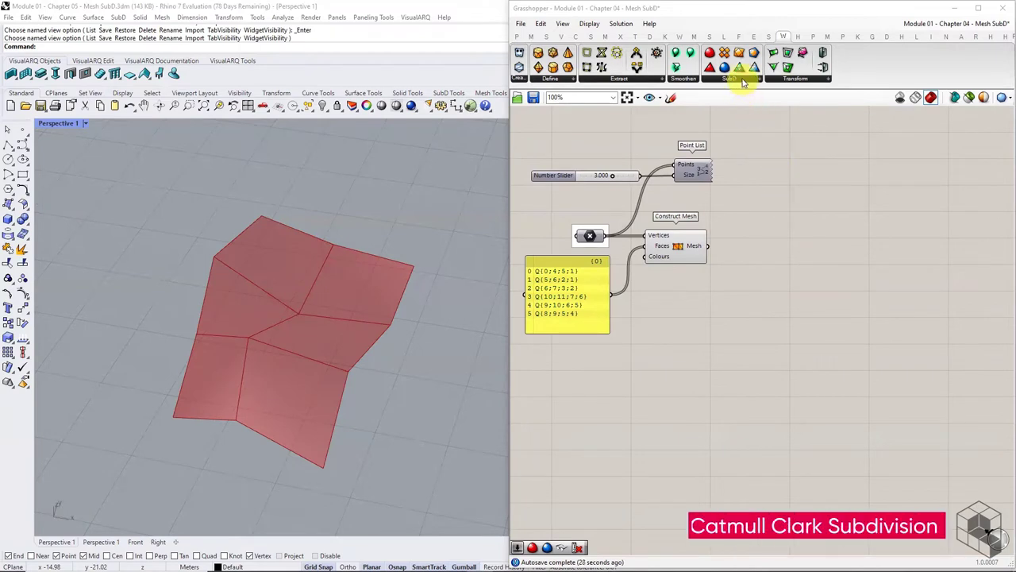
- Place Weaverbird's Catmull-Clark Subdivision component on the canvas
click(744, 82)
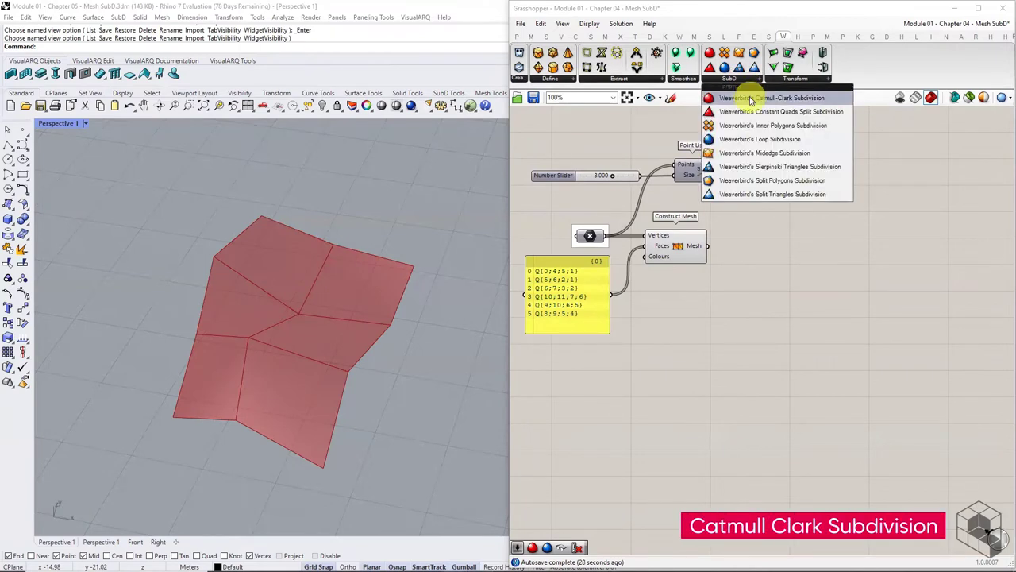
click(717, 95)
click(811, 264)
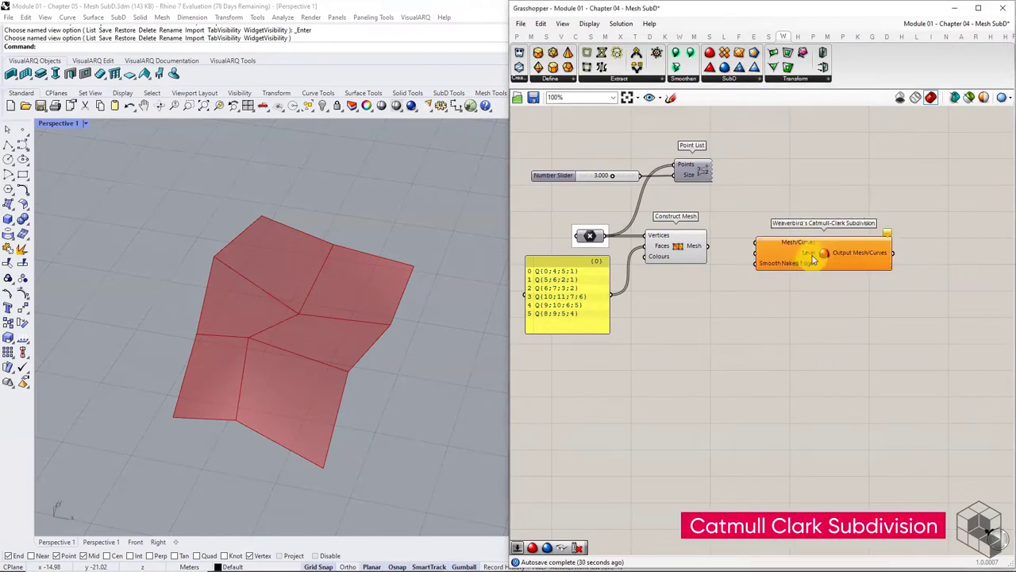
drag(812, 263, 815, 264)
click(819, 317)
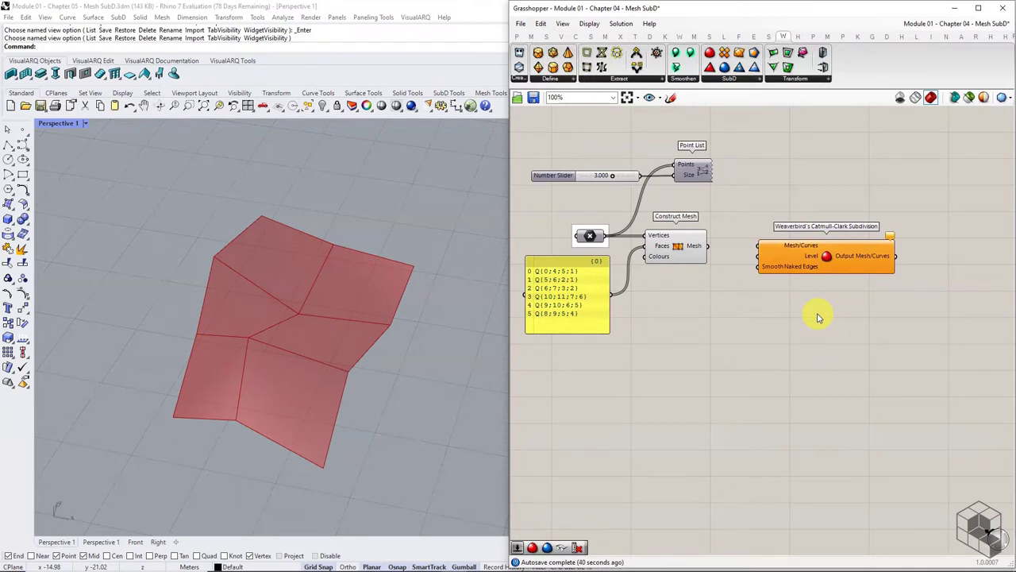
- Drive the Catmull-Clark Level input with a Number Slider set to 3
mouse_move(812, 250)
double_click(675, 284)
text(0<)
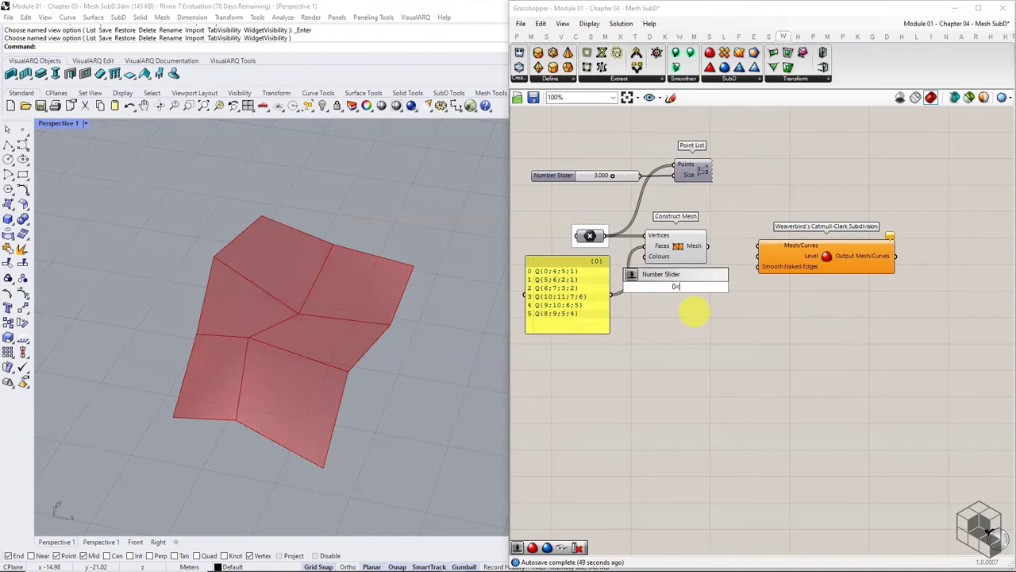
key(Return)
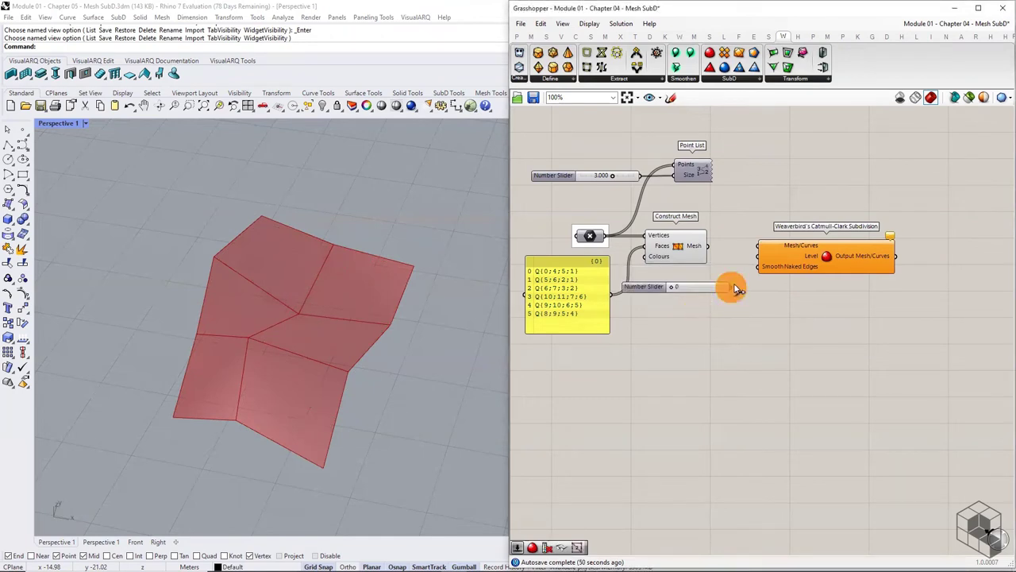
mouse_move(730, 287)
mouse_down()
mouse_move(756, 262)
mouse_move(708, 261)
mouse_move(709, 245)
mouse_move(759, 256)
mouse_up()
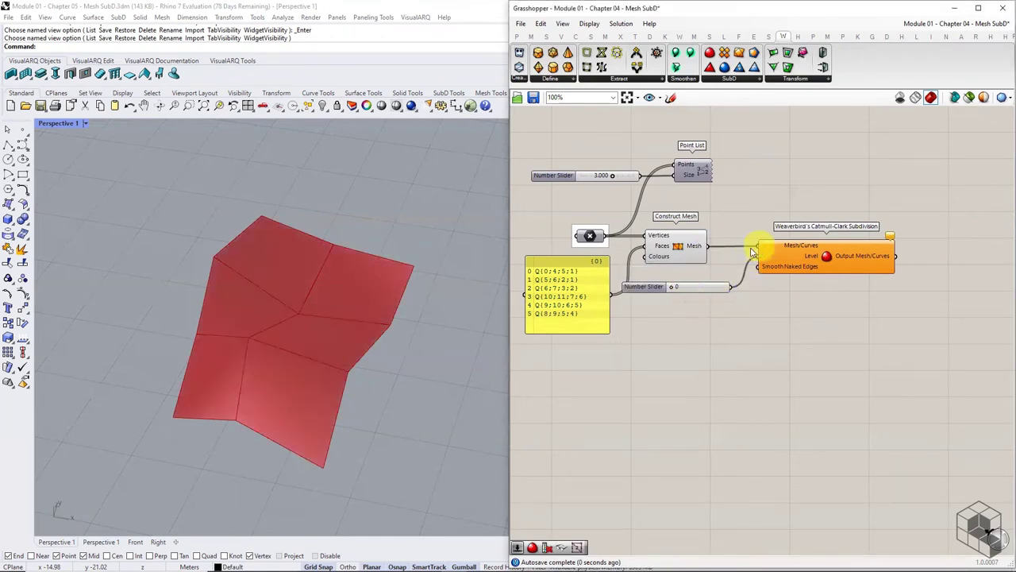
drag(671, 288, 720, 289)
- Turn off the Construct Mesh preview to hide the original mesh
click(674, 238)
middle_click(673, 229)
click(704, 200)
- Feed Smooth Naked Edges from a slider and test values 0, 1 and 2
click(721, 322)
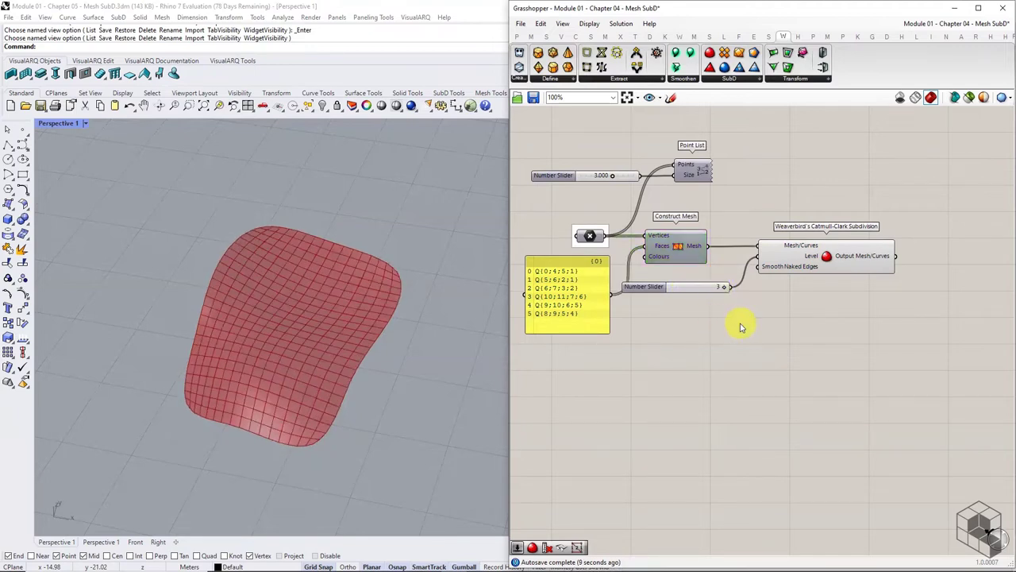
click(775, 268)
click(781, 293)
mouse_move(777, 269)
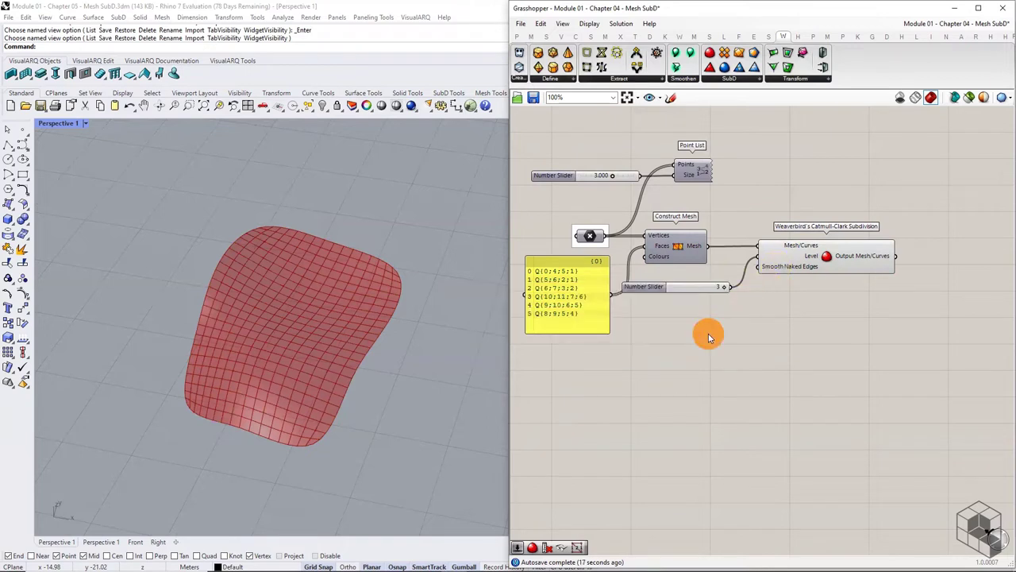
drag(692, 286, 758, 266)
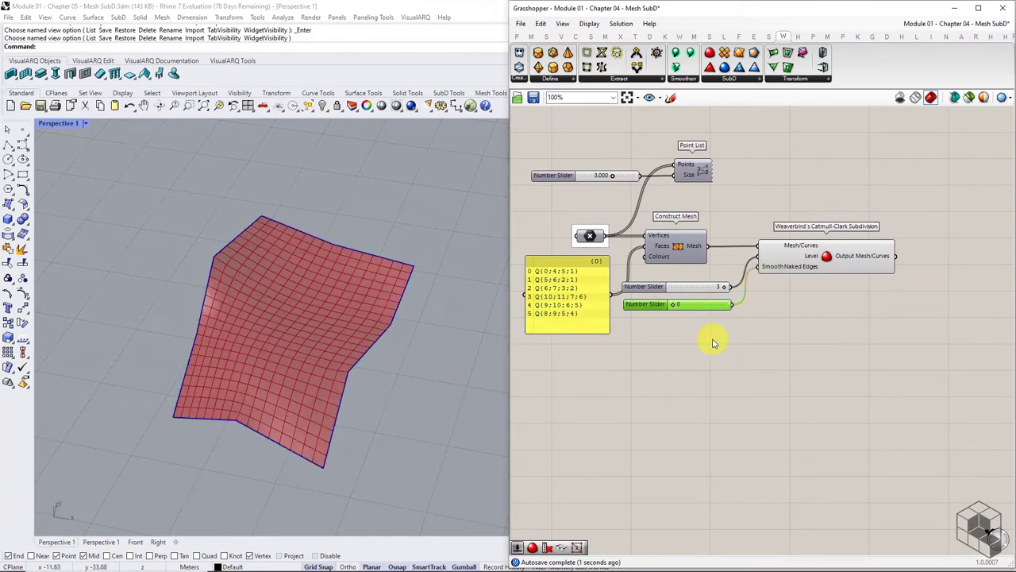
drag(673, 304, 690, 304)
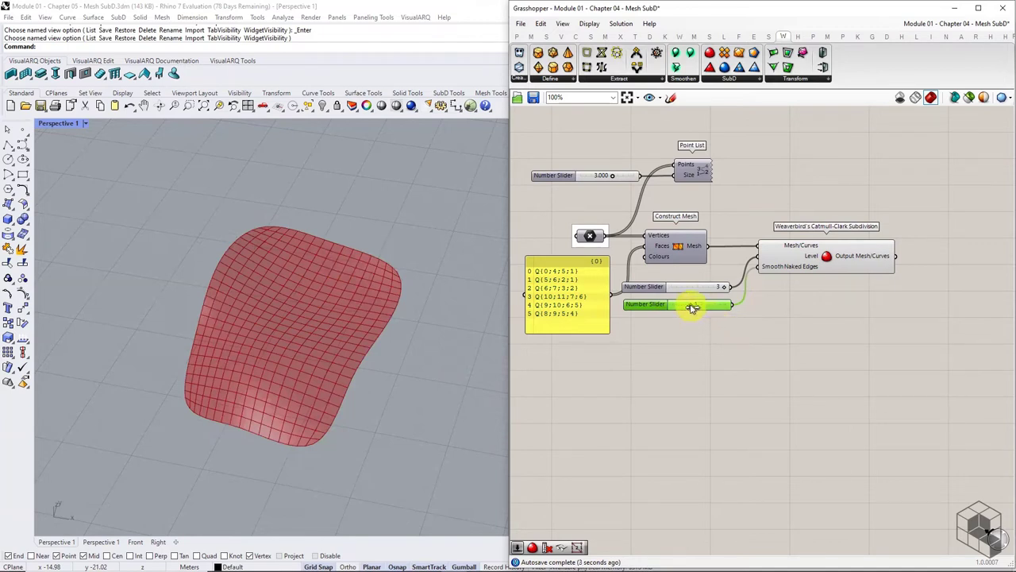
drag(692, 308, 712, 304)
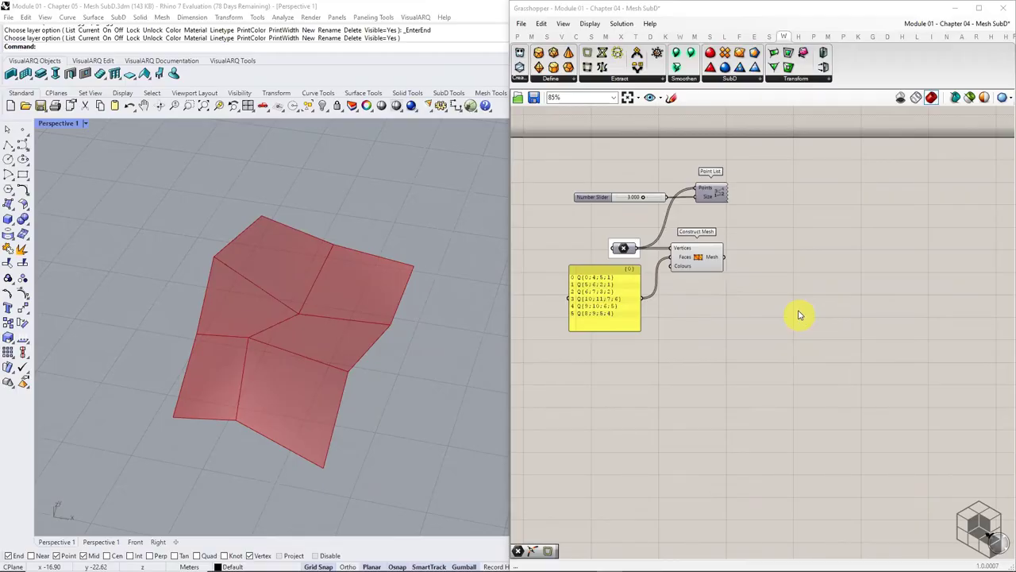
- Place Weaverbird's Loop Subdivision and feed Construct Mesh's Mesh output into it
click(736, 82)
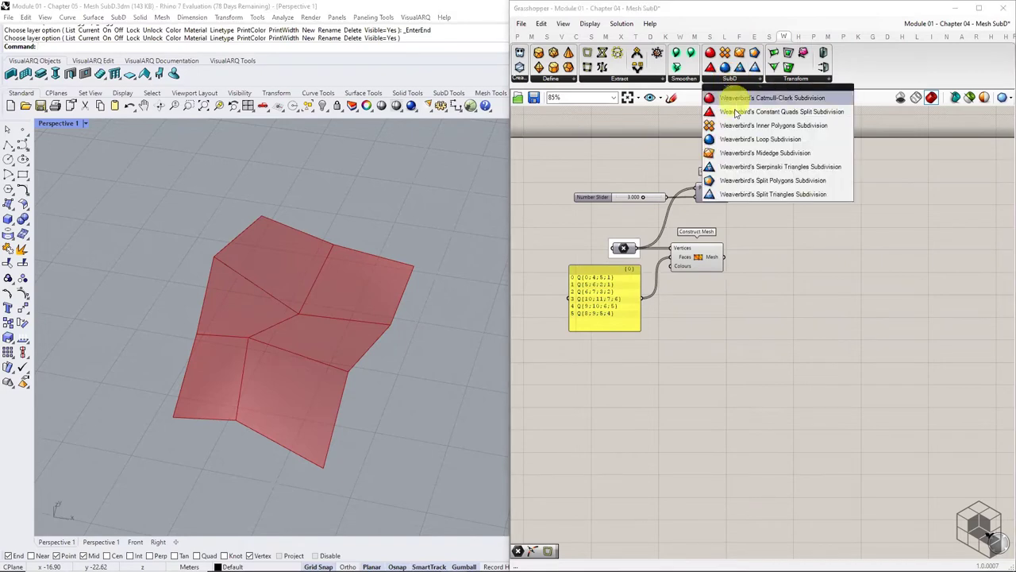
drag(736, 141, 805, 268)
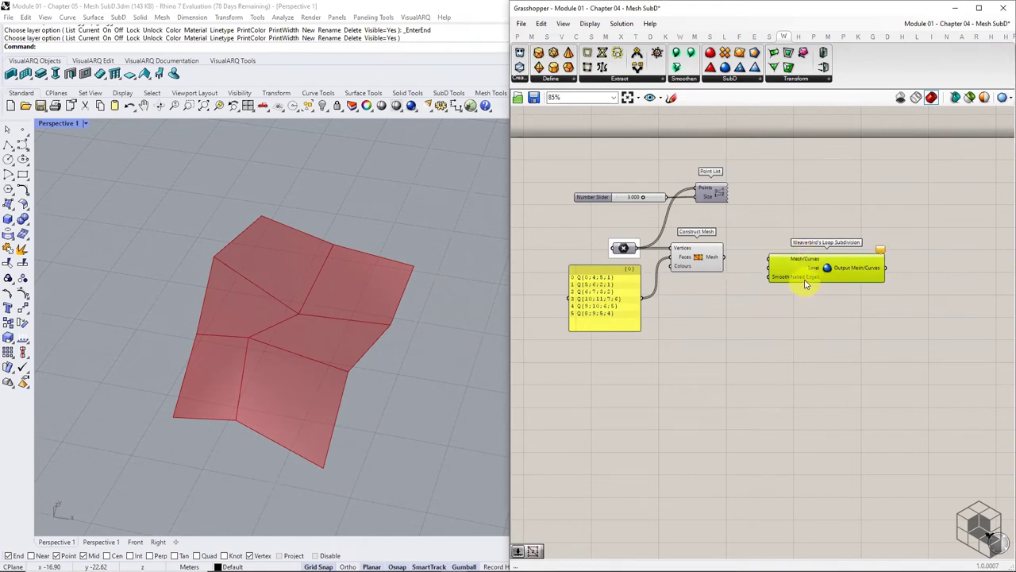
click(799, 318)
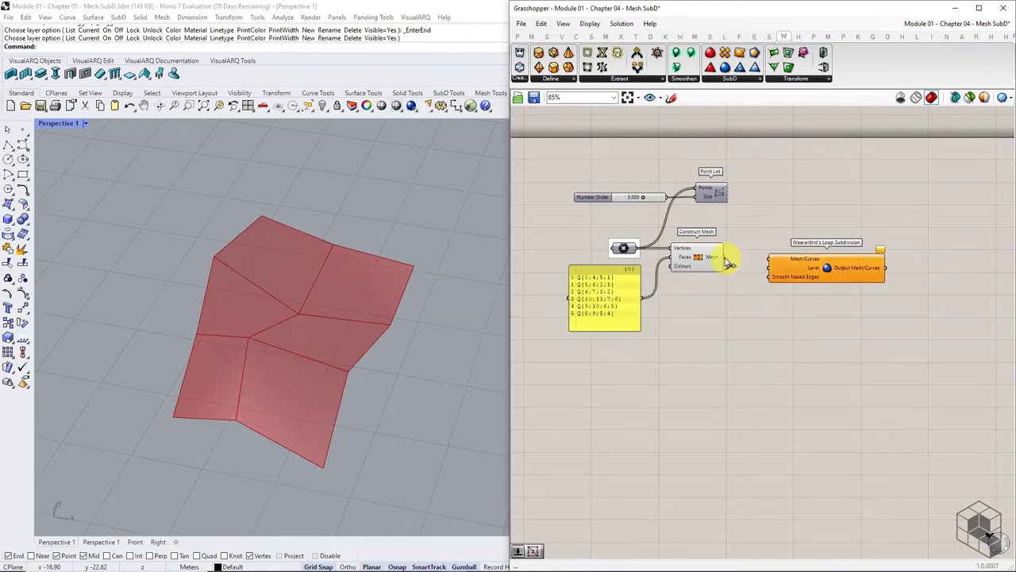
drag(724, 257, 805, 274)
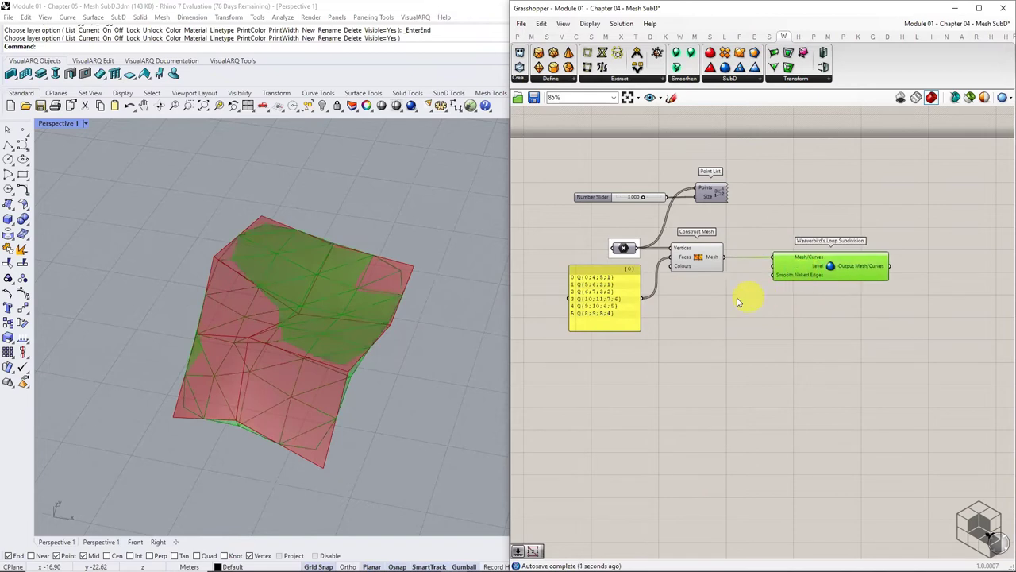
- Connect a Number Slider to the Loop Subdivision Level input, set to 1
double_click(709, 295)
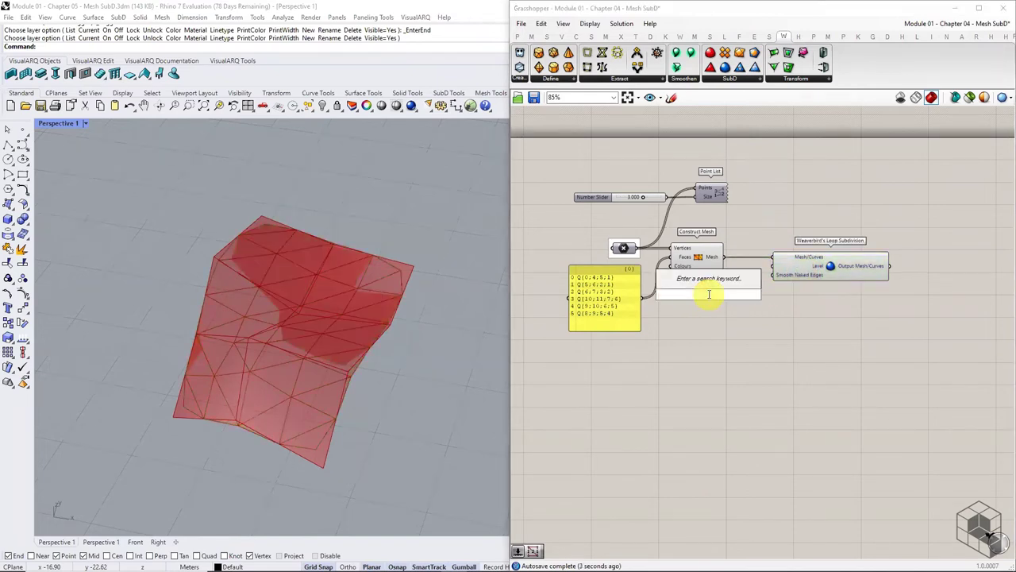
text(number)
text(1<)
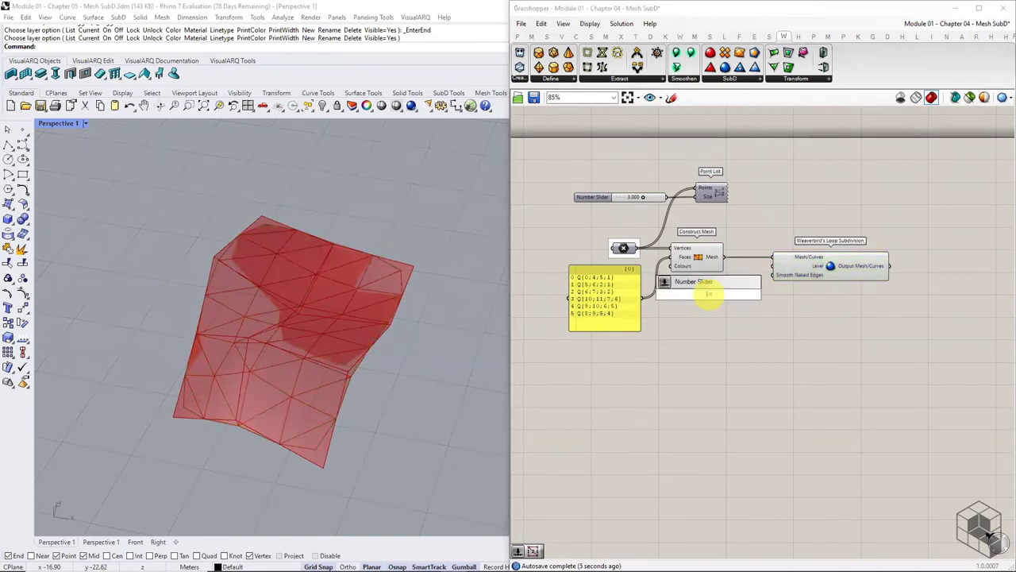
key(Return)
drag(752, 293, 772, 274)
click(810, 263)
click(717, 254)
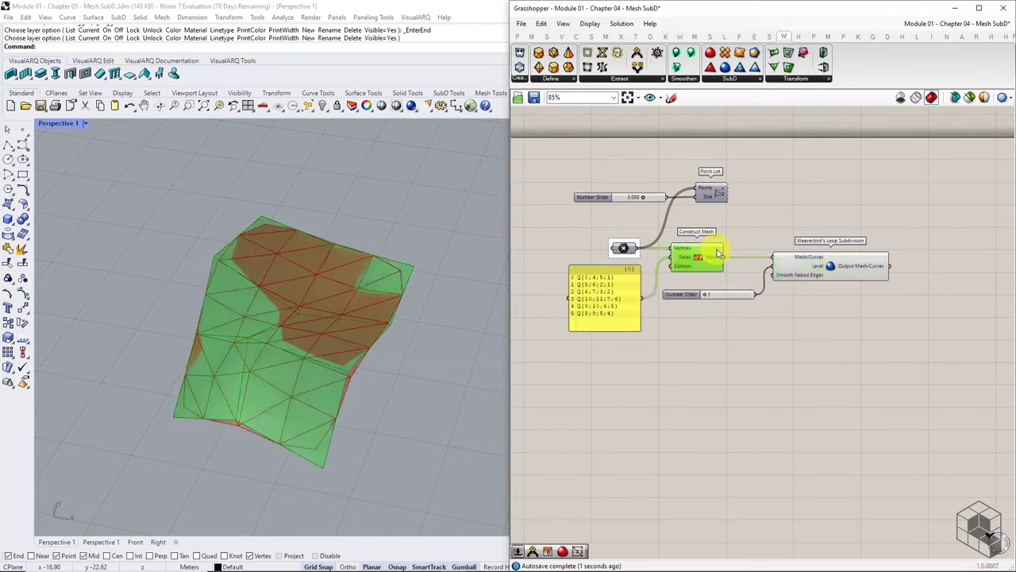
click(746, 224)
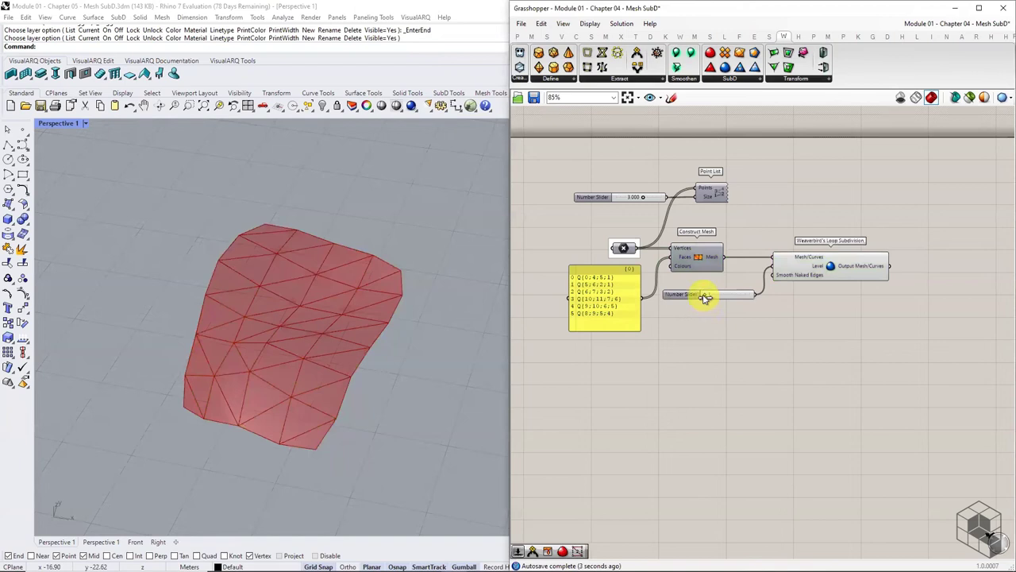
mouse_move(705, 297)
mouse_down()
mouse_move(752, 299)
mouse_move(709, 298)
mouse_up()
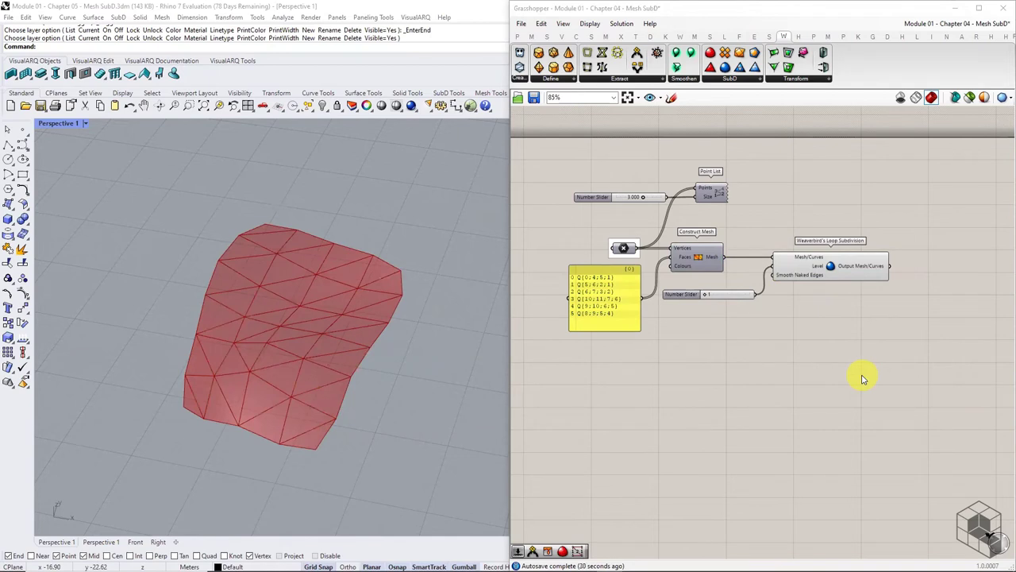
- Place Weaverbird's Offset Mesh and feed the Loop-subdivided mesh into it
click(799, 80)
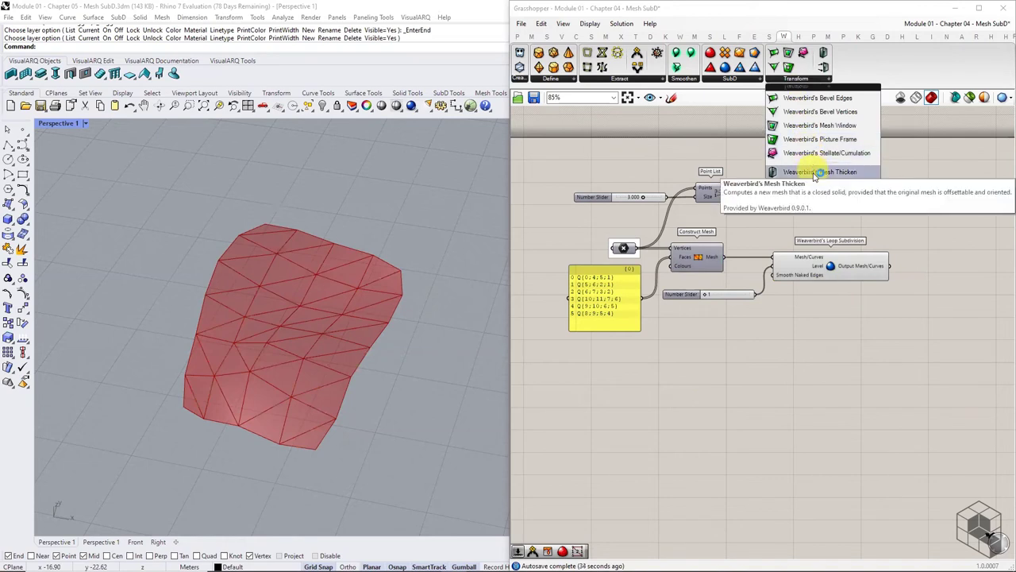
drag(834, 186, 975, 275)
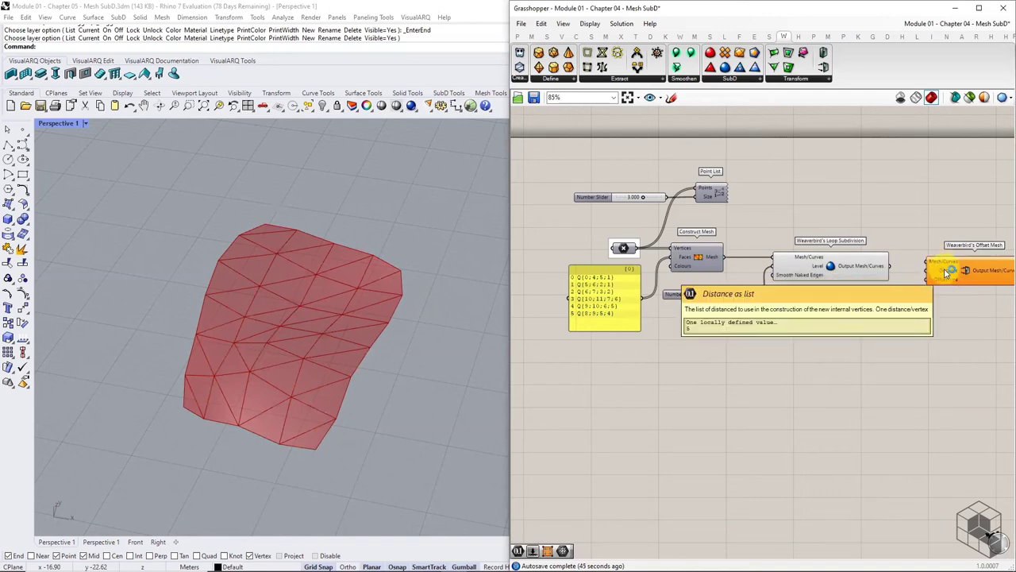
drag(930, 260, 928, 265)
drag(955, 271, 960, 276)
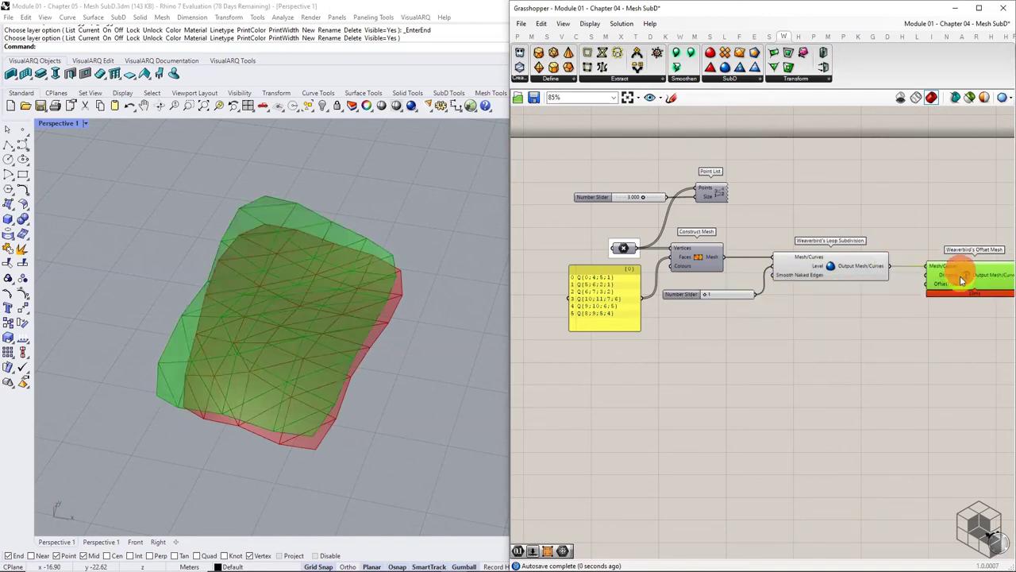
- Add a Number Slider to the offset Distance and lower it from 10 to 5
double_click(854, 297)
text(10)
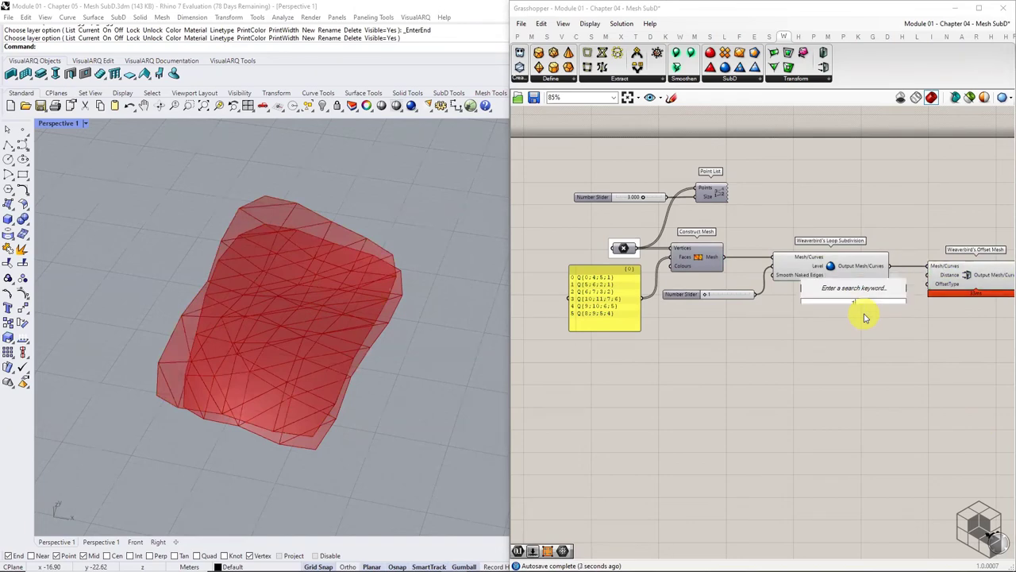
key(Return)
drag(928, 283, 926, 275)
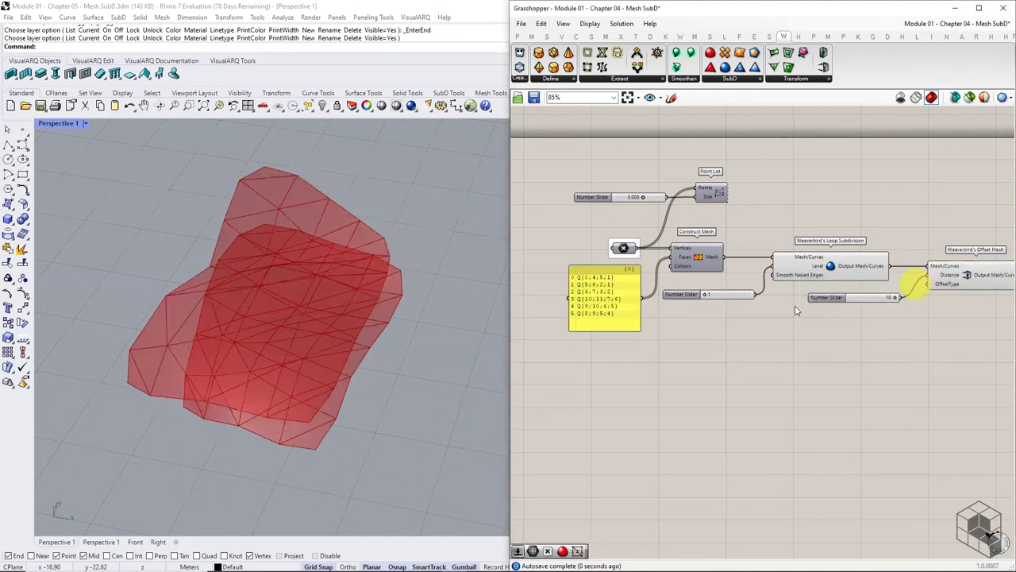
right_drag(404, 339, 389, 322)
click(830, 297)
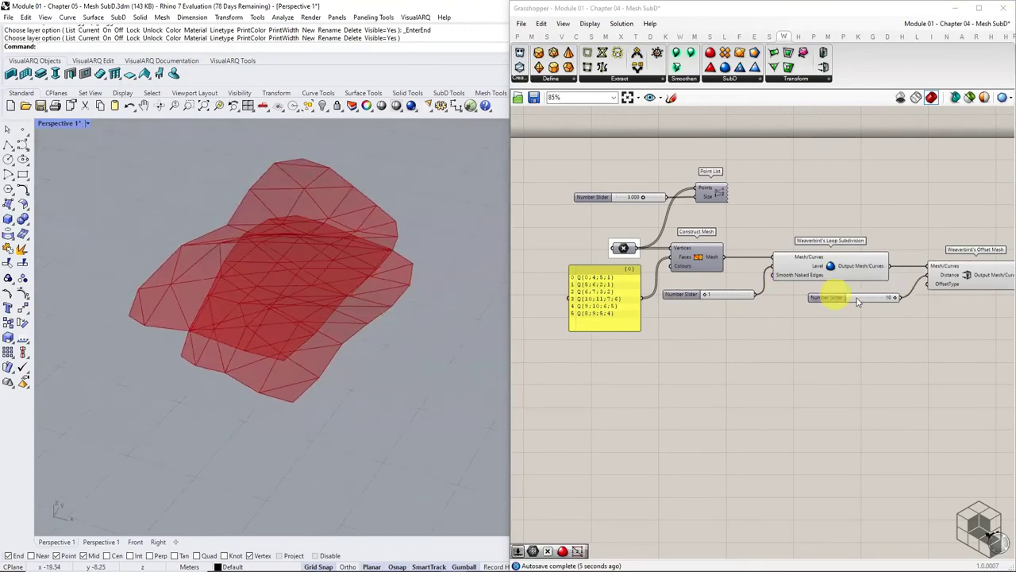
drag(893, 300, 872, 302)
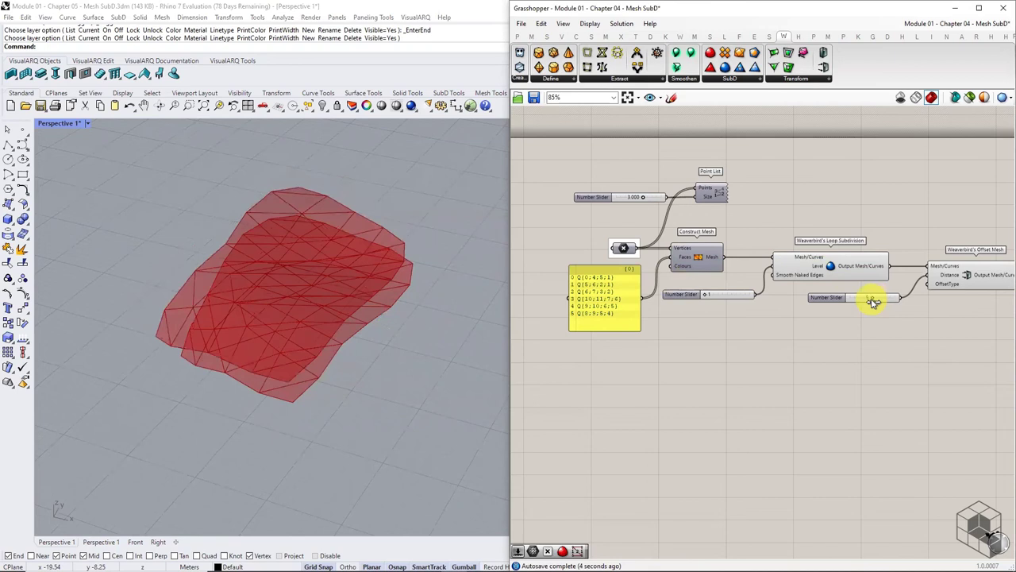
right_drag(934, 336, 799, 335)
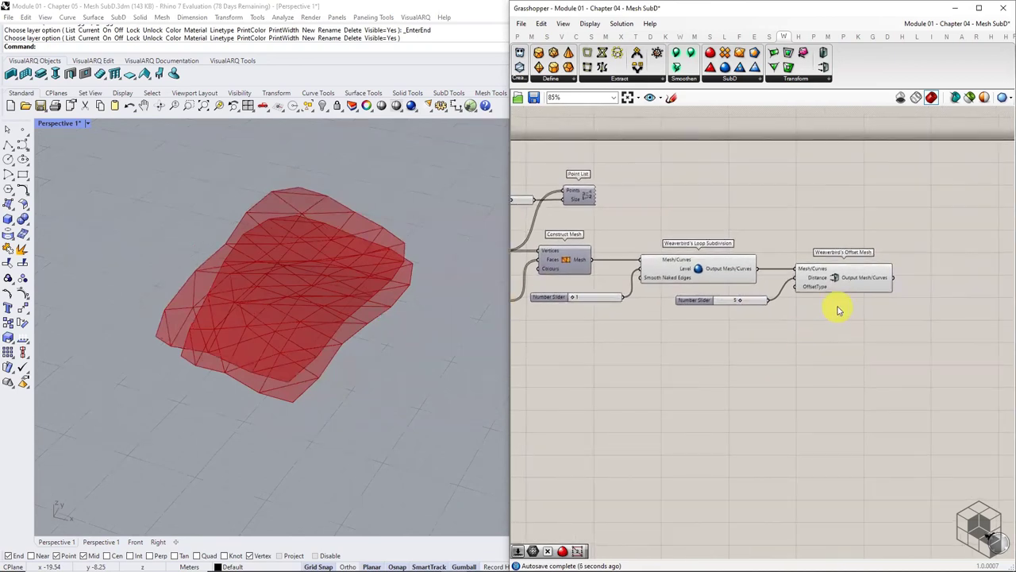
- Place Mesh Thicken above Offset Mesh and feed it the Loop-subdivided mesh
click(818, 79)
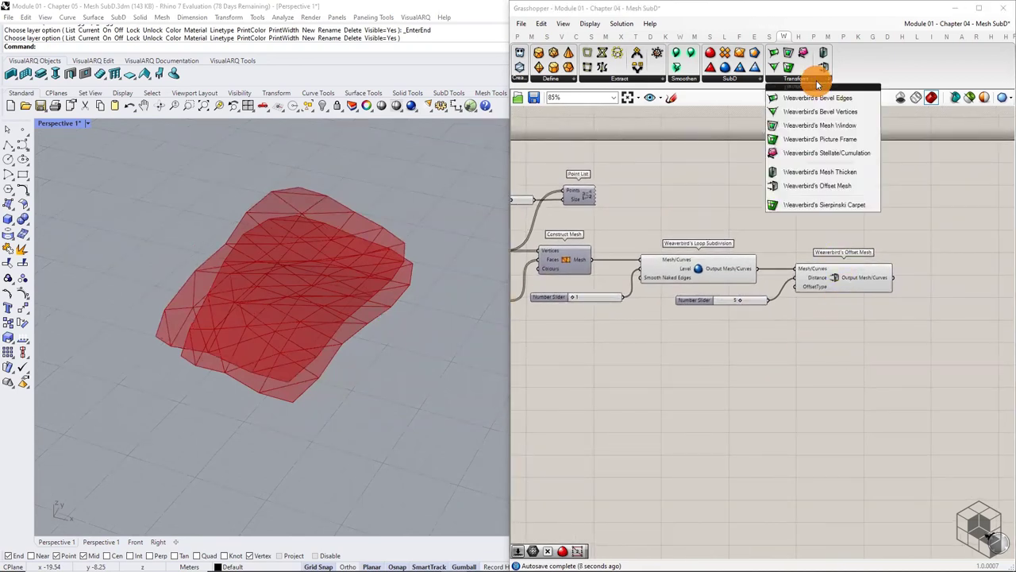
click(826, 142)
drag(849, 207, 856, 233)
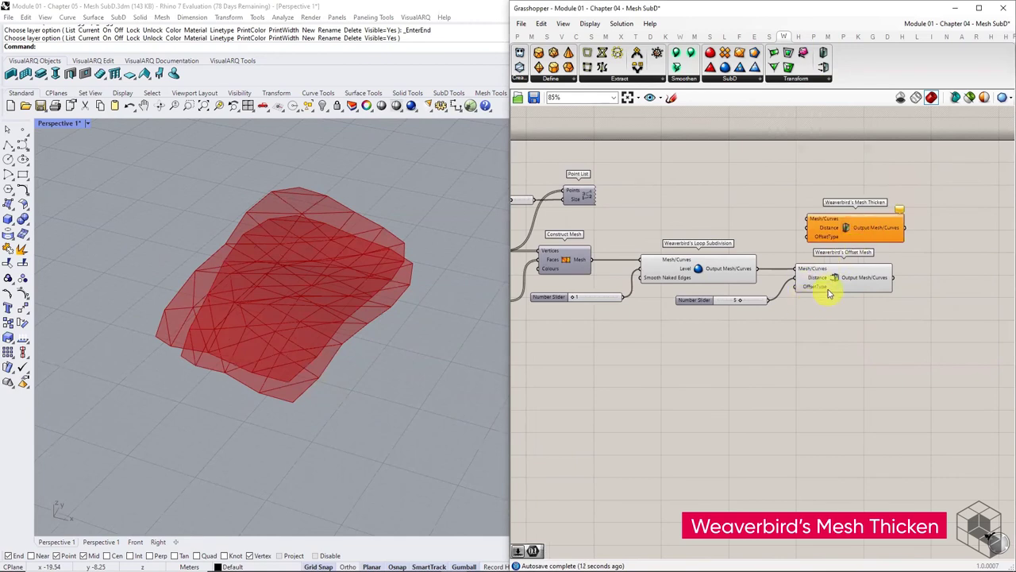
drag(829, 294, 838, 317)
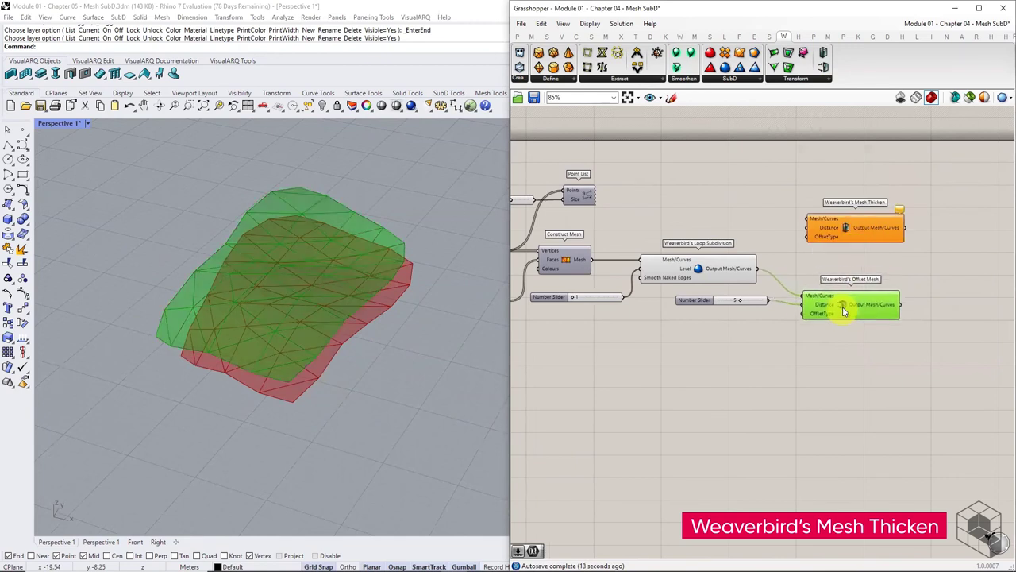
drag(756, 268, 807, 219)
click(778, 286)
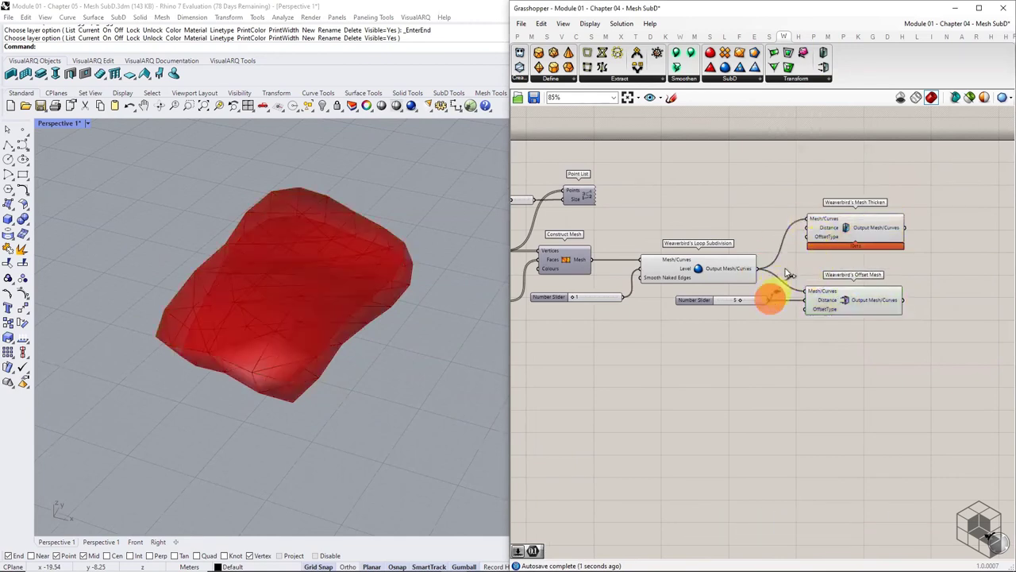
- Hide the Offset Mesh and Loop Subdivision previews
click(834, 298)
middle_click(850, 302)
click(882, 264)
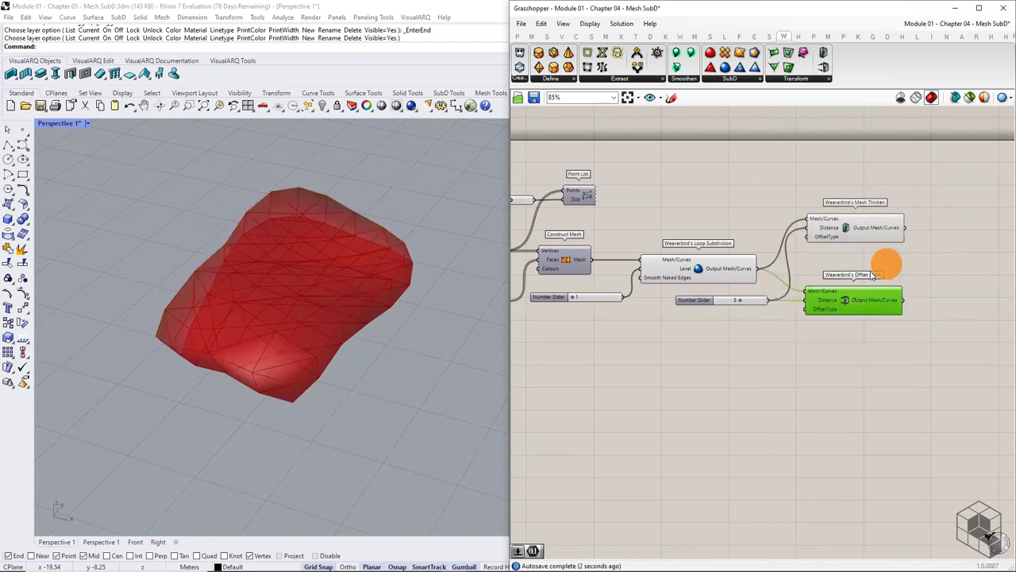
click(737, 270)
middle_click(737, 270)
click(767, 233)
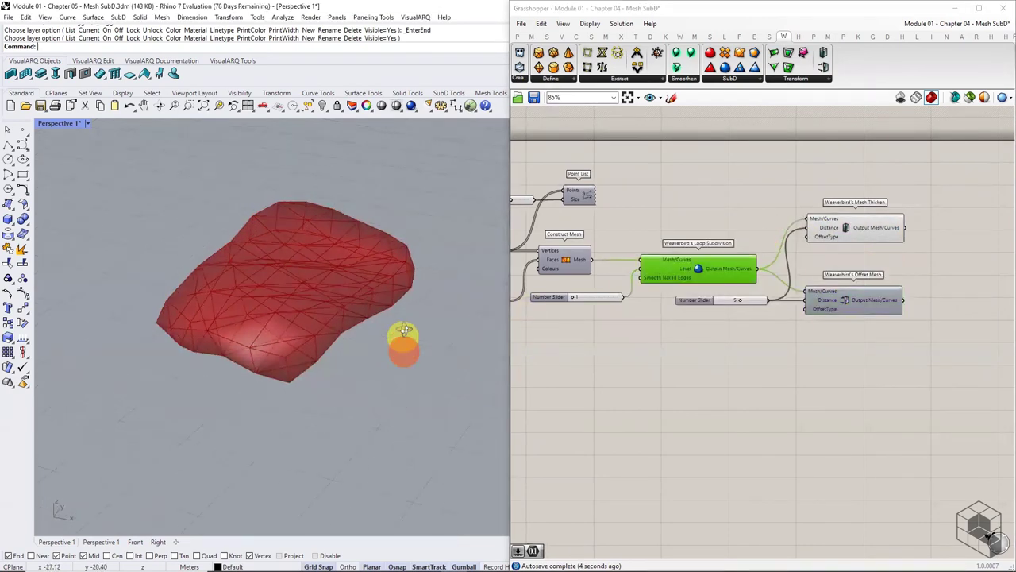